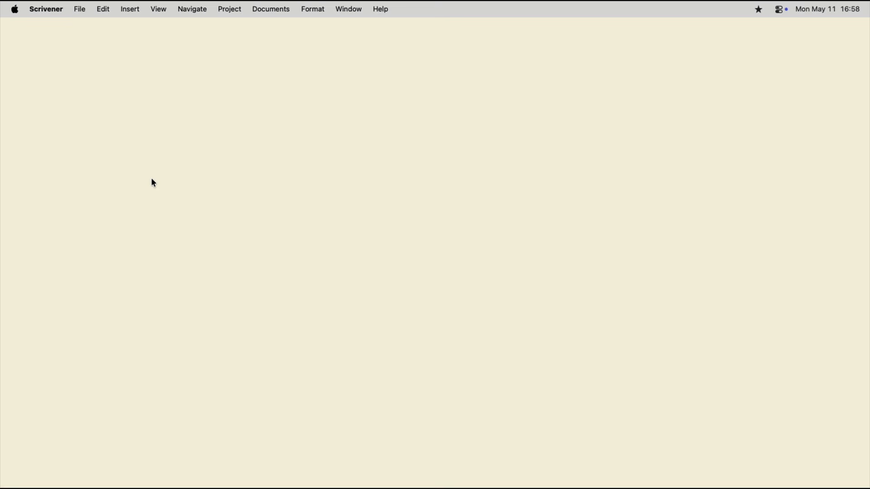
Step: Start a new project and select the Screenplay template from the Scriptwriting templates
click(80, 9)
click(95, 25)
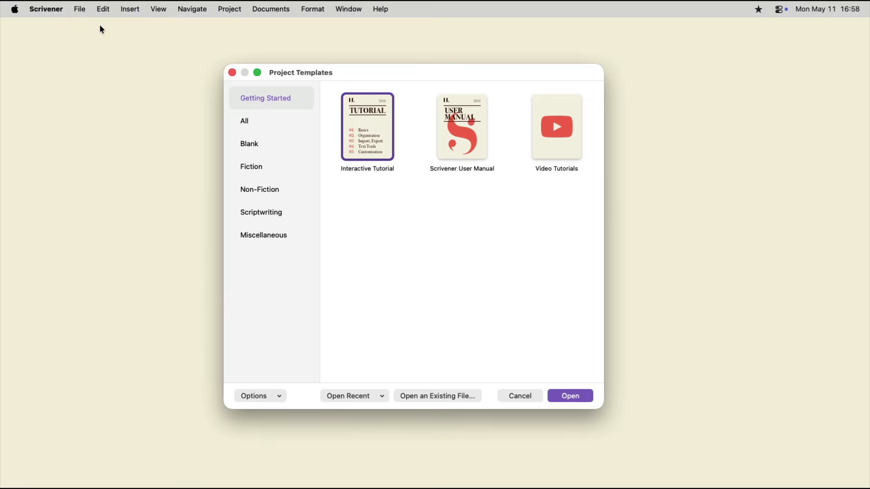
click(252, 212)
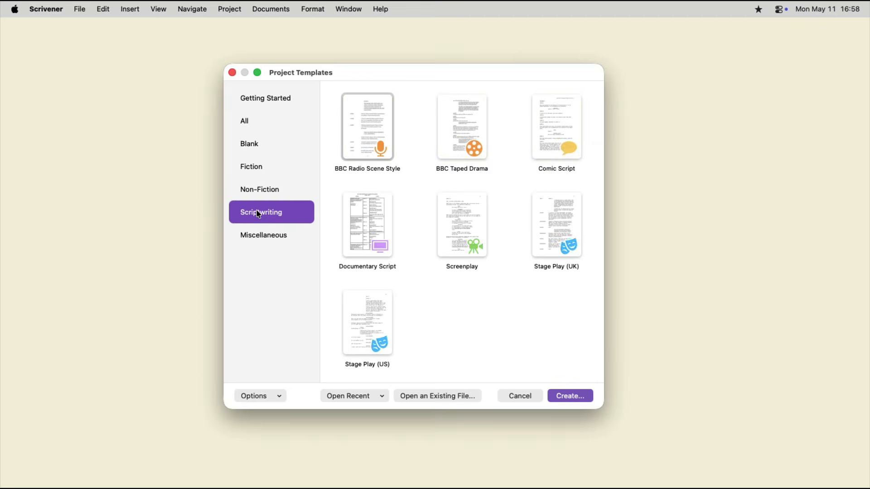
click(456, 260)
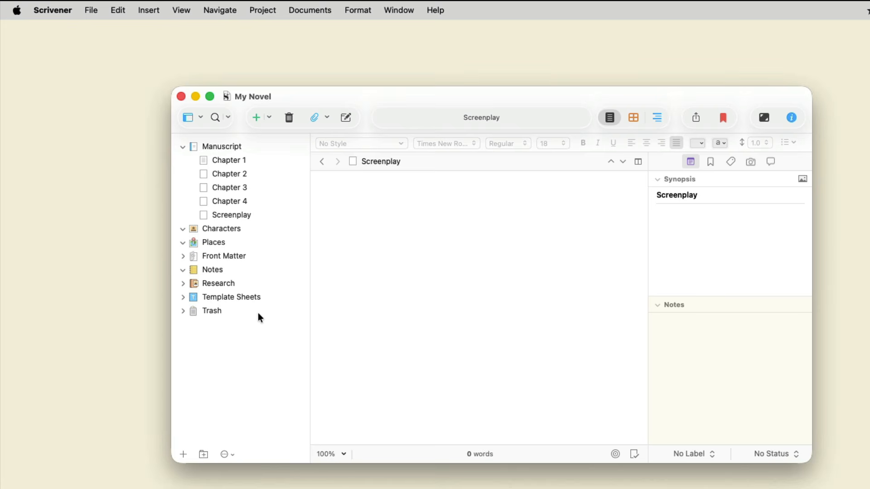
Step: Turn on Screenplay script mode for the Screenplay document in the My Novel manuscript
click(252, 215)
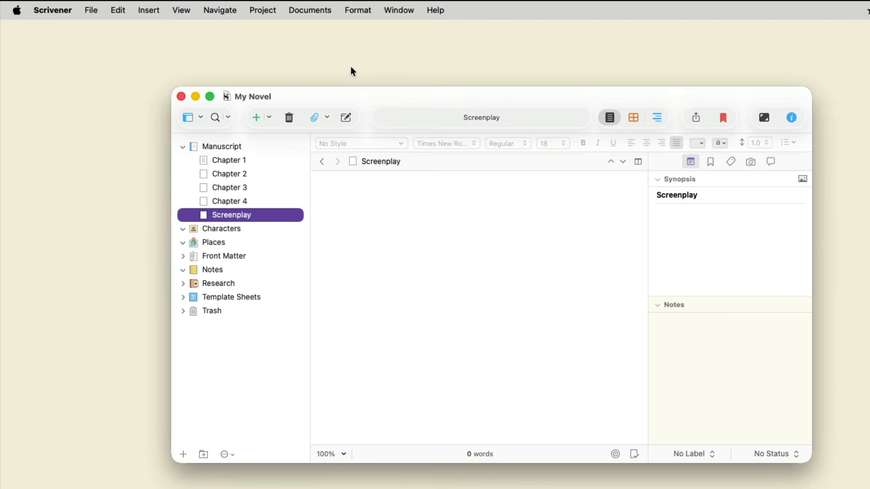
click(365, 11)
mouse_move(419, 117)
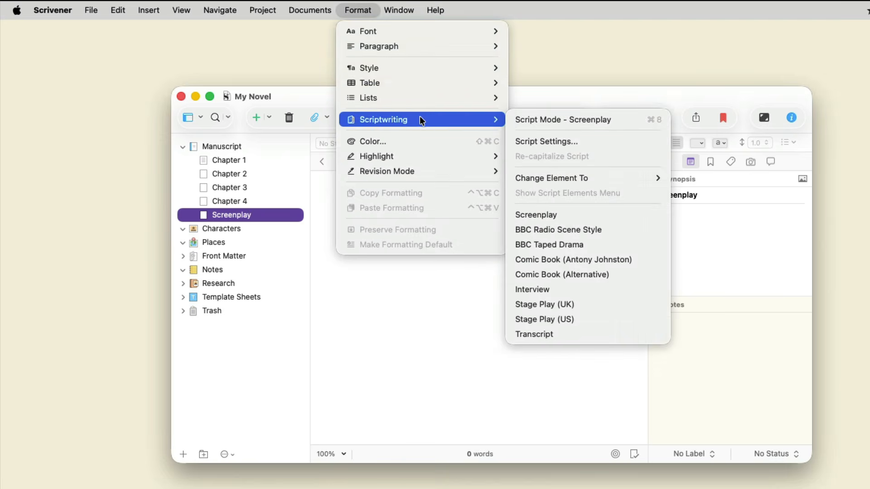
click(547, 124)
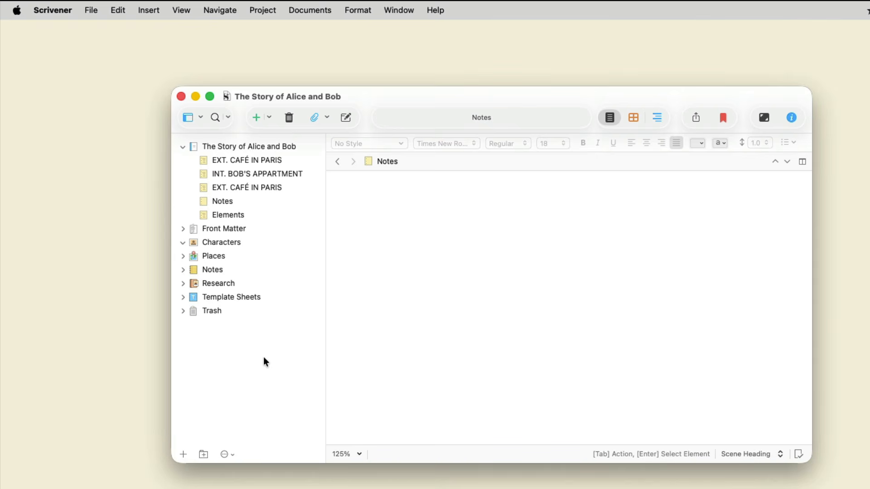
Step: Turn off Screenplay script mode for the Notes document under The Story of Alice and Bob
click(246, 202)
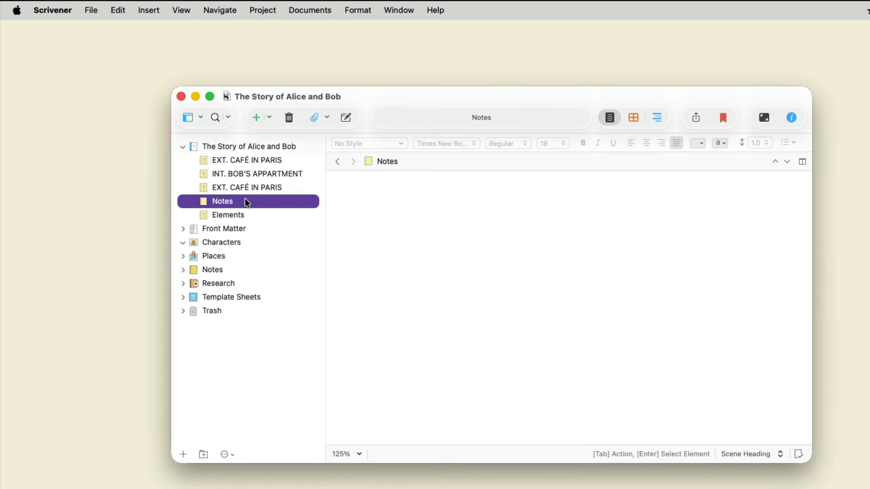
click(353, 10)
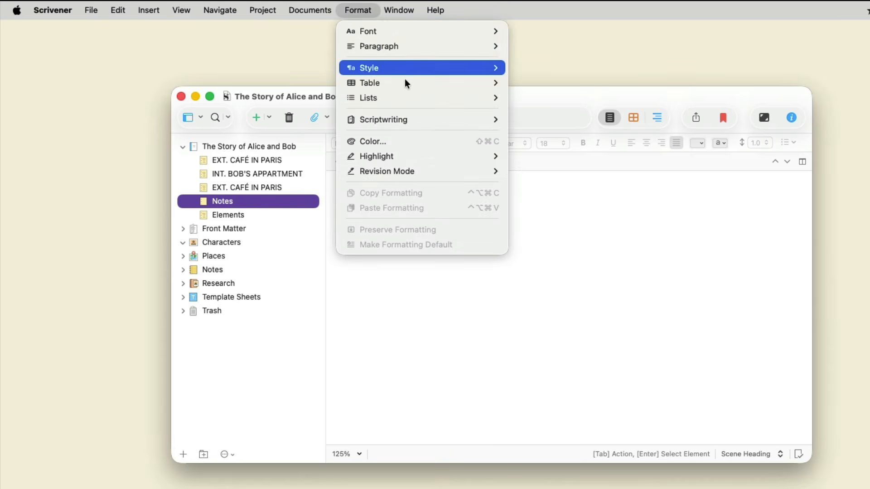
mouse_move(415, 125)
click(521, 119)
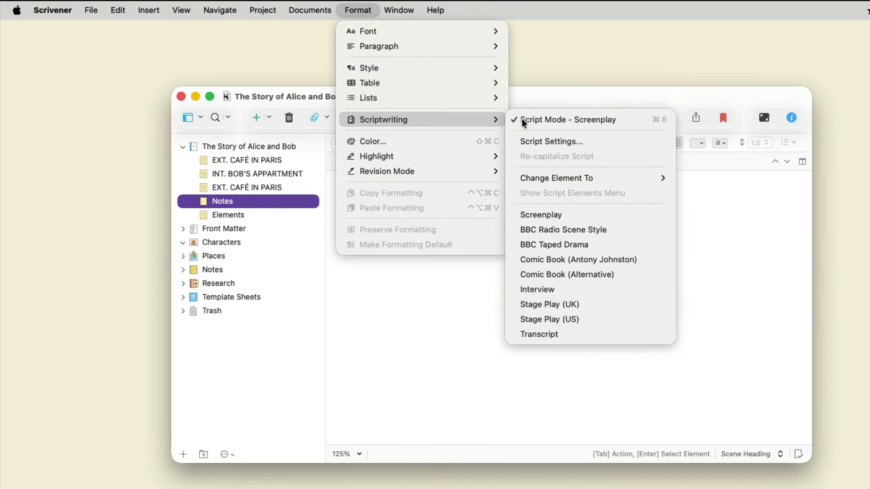
click(293, 367)
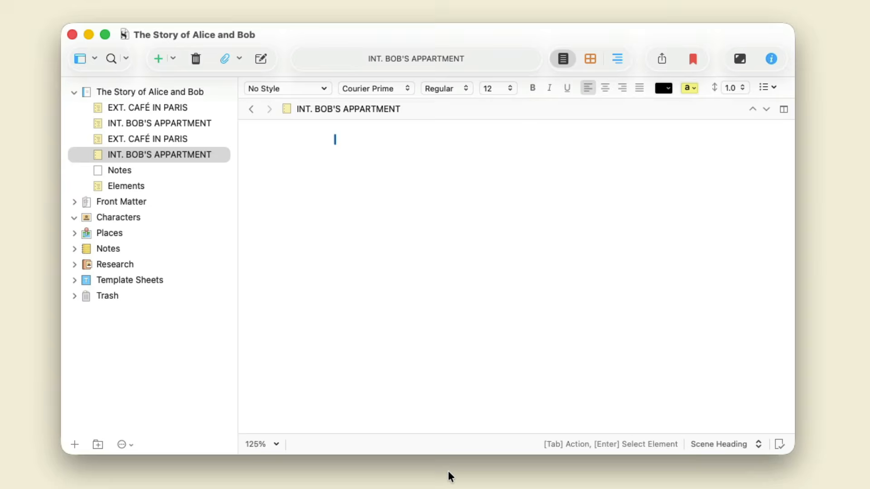
Step: Write the scene heading "INT. BOB'S APPARTMENT -" in the empty scene document and start a new line below it
text(INT. )
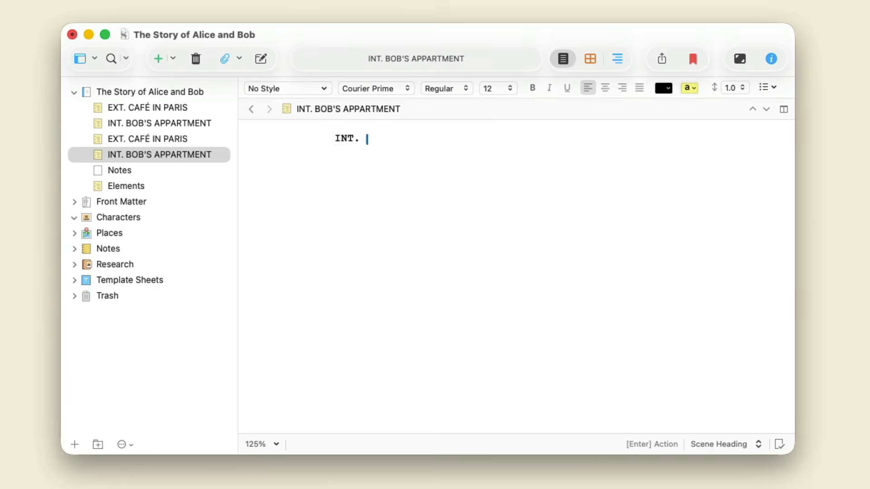
text(BOB'S A)
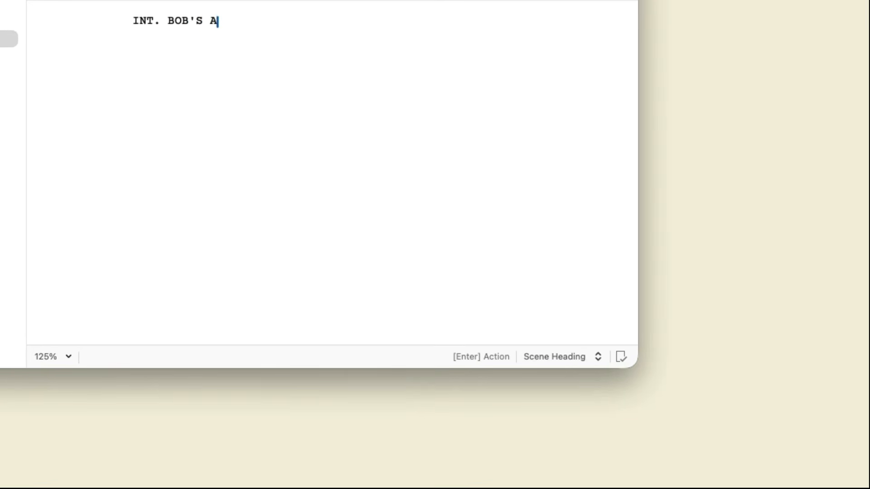
text(PPARTMENT)
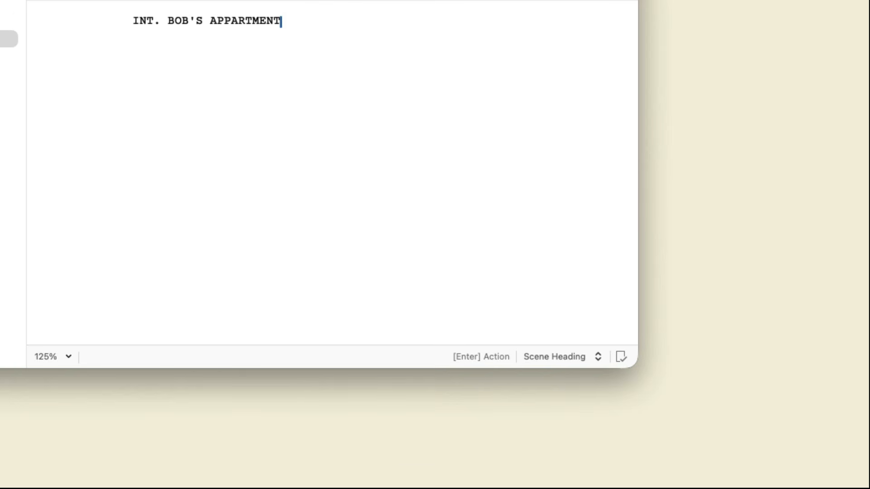
key(Tab)
key(Return)
Step: Cycle the new line's script element through Character and Transition to Scene Heading
key(Tab)
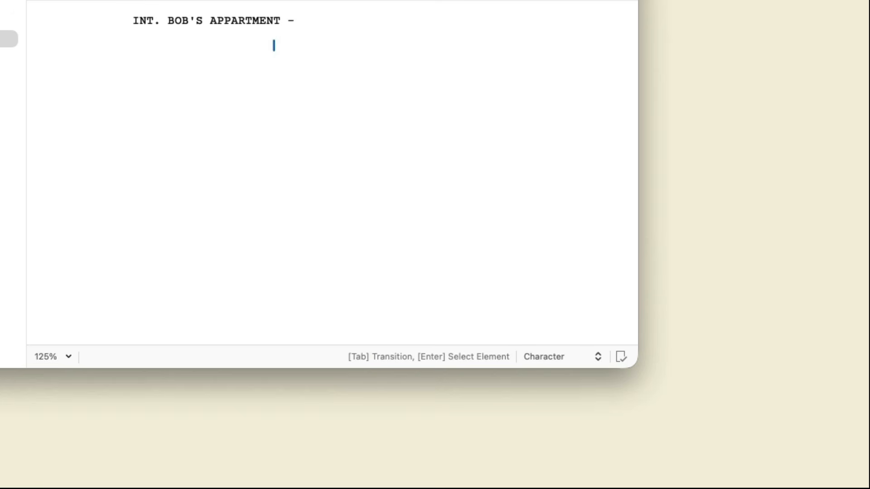
key(Tab)
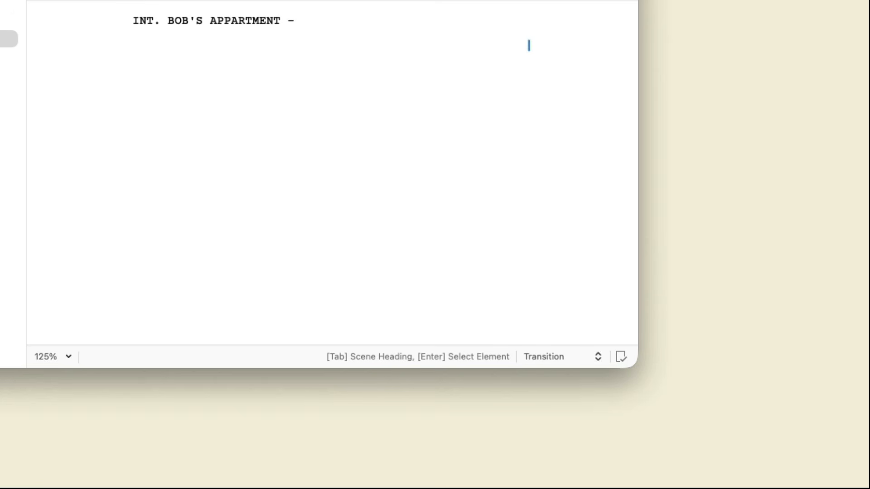
key(Tab)
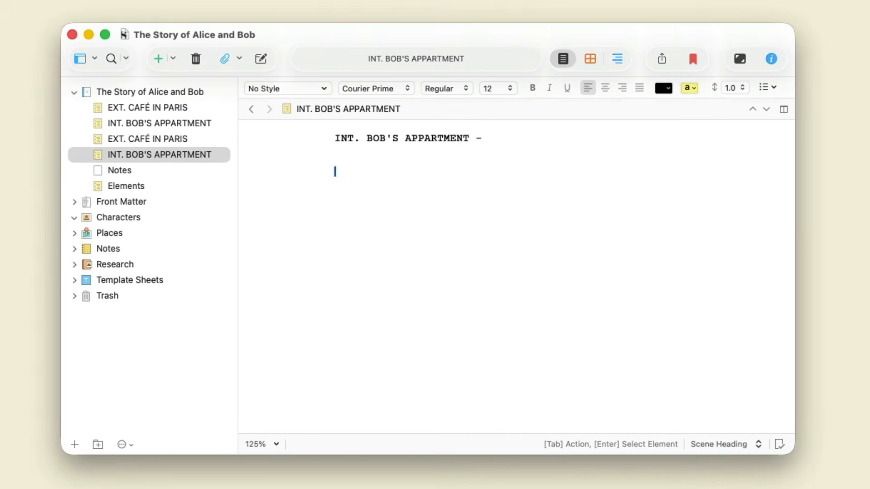
Step: Step the empty line through all the script elements, from Scene Heading down to General Text (Centered)
key(Return)
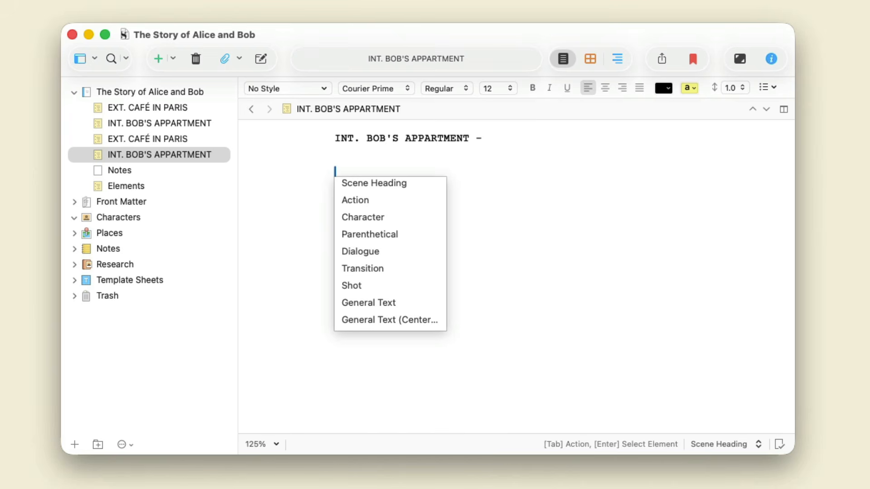
key(Down)
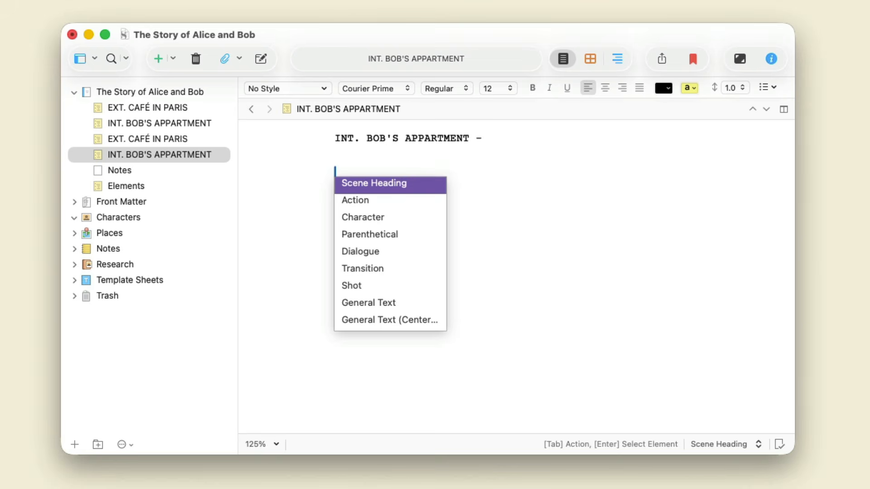
key(Down)
key(Down)
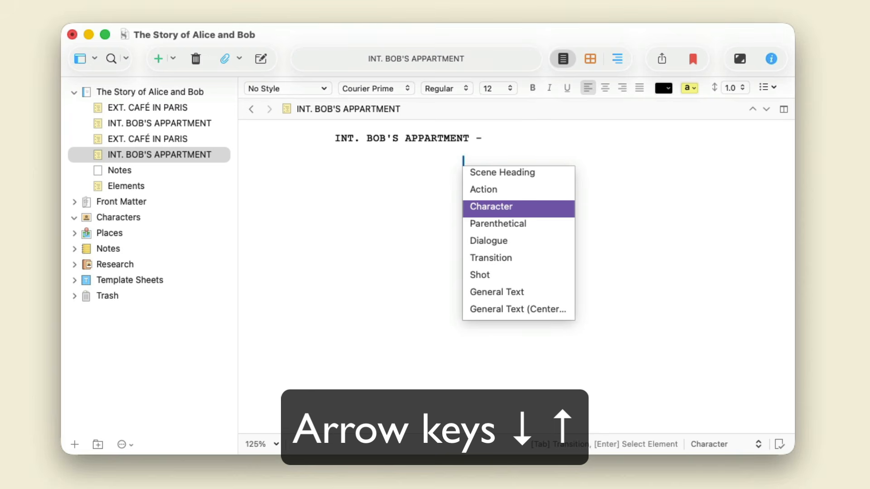
key(Down)
key(Down)
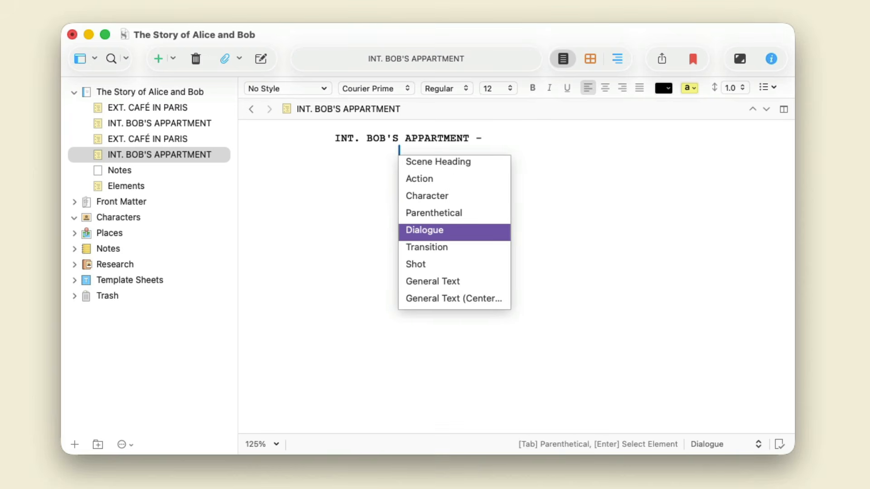
key(Down)
key(Down)
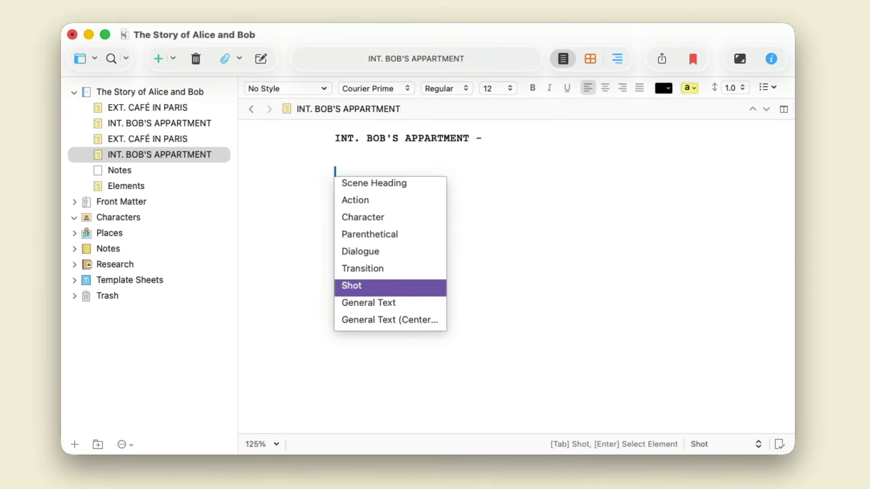
key(Down)
key(Down)
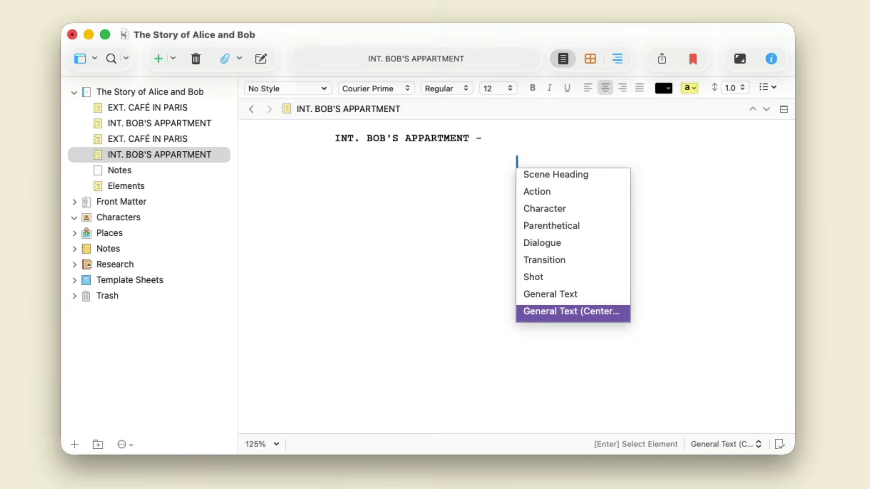
Step: Switch the line to Dialogue, write "Hello" as a test, and erase the word again
key(super+alt+5)
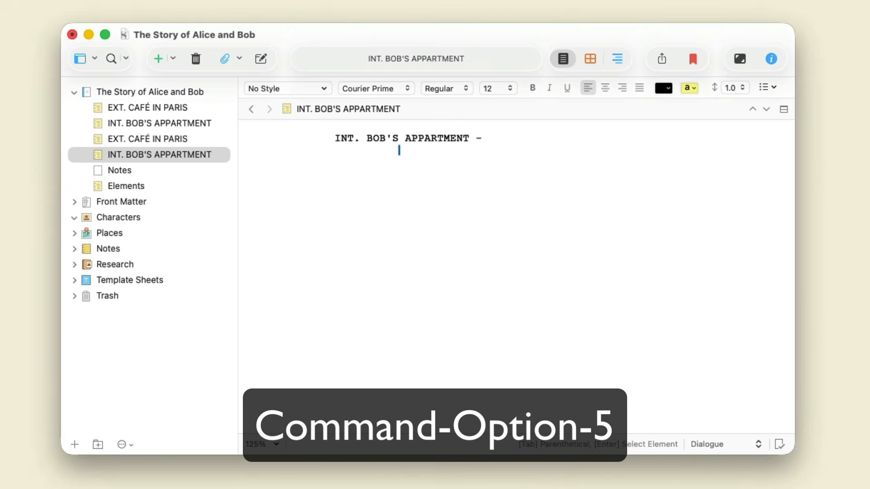
text(Hello)
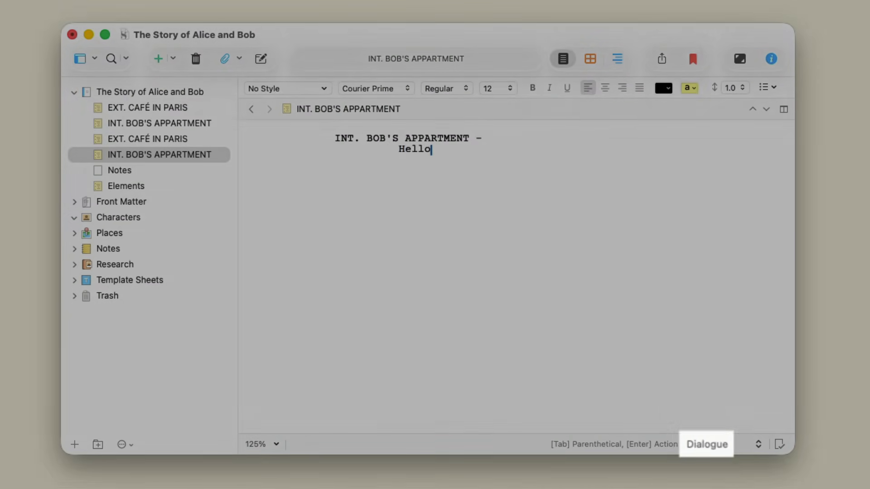
key(BackSpace)
key(BackSpace)
key(BackSpace)
key(BackSpace)
key(BackSpace)
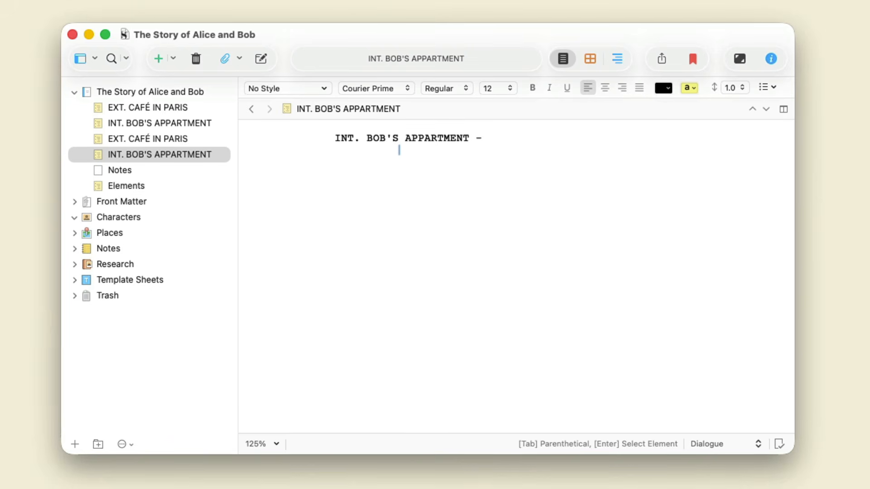
Step: Change the empty line to a Shot element and write "CLOSE-UP" using auto-completion
key(super+shift+y)
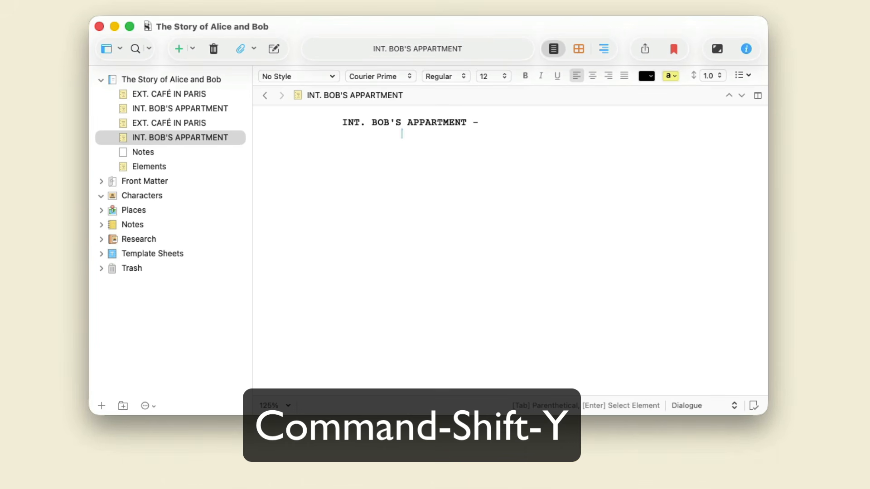
key(super+shift+y)
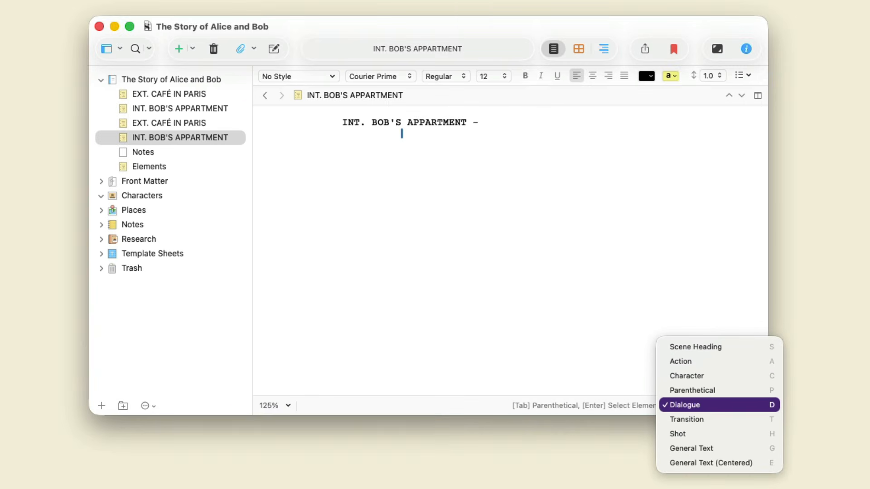
key(h)
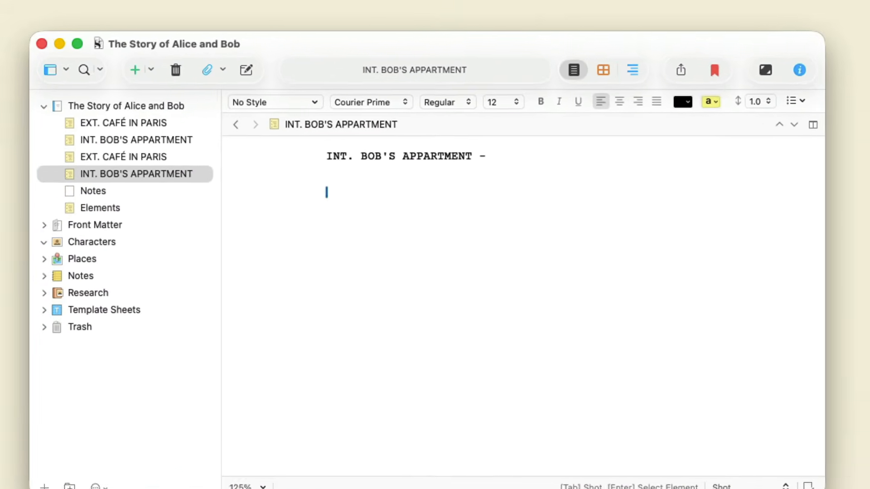
text(C)
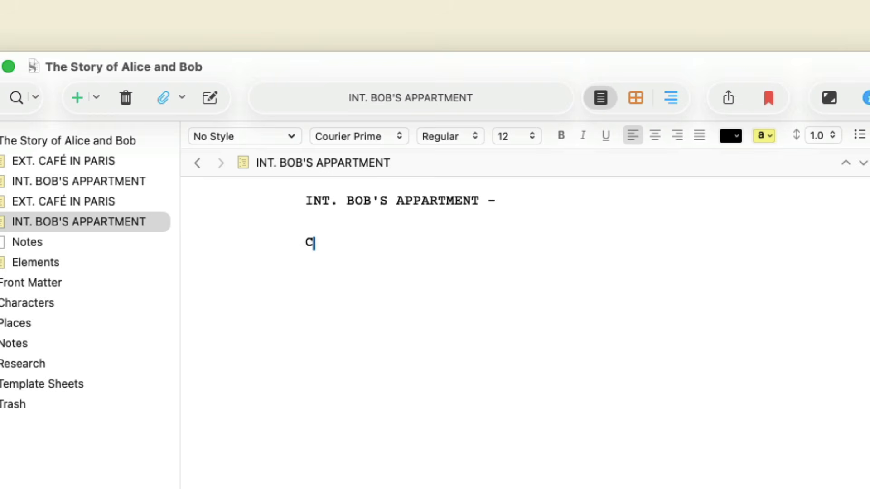
text(LO)
key(Return)
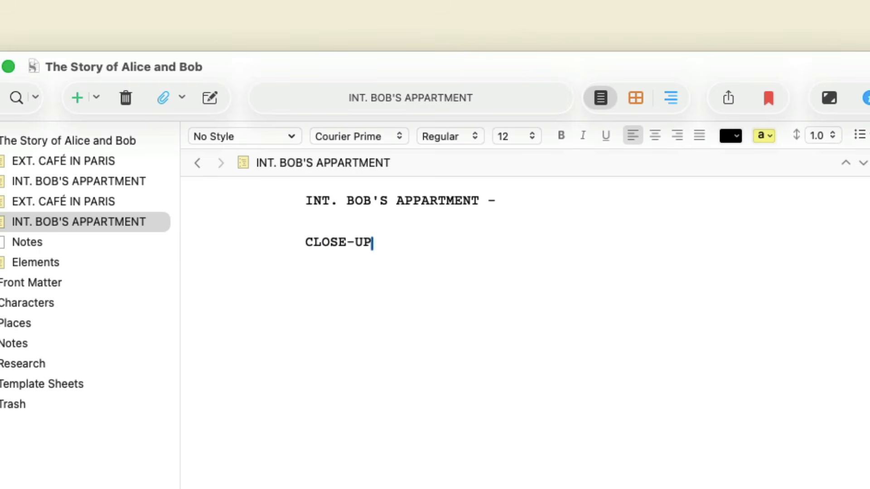
Step: Add a Character element for BOB below the shot and continue to the line after it
key(Return)
key(Tab)
text(BO)
key(Return)
key(Return)
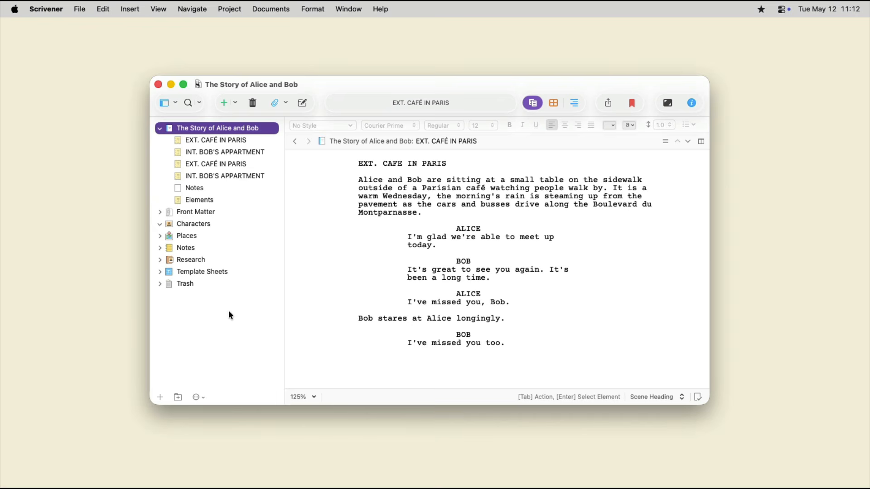
Step: Open the project's page setup and look at the available paper sizes, including A4
click(86, 8)
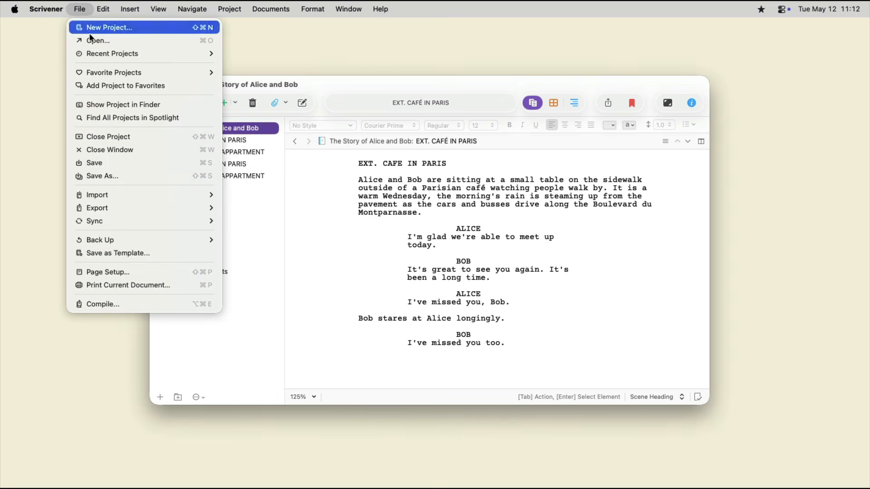
click(170, 272)
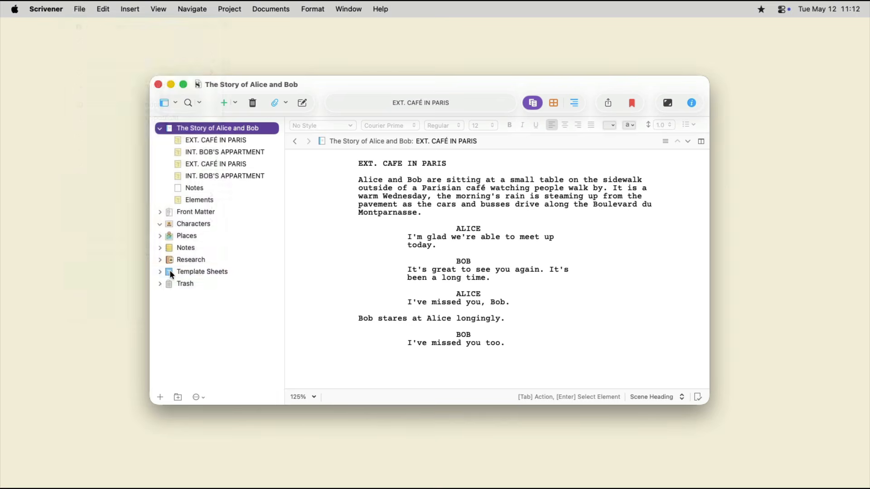
click(587, 200)
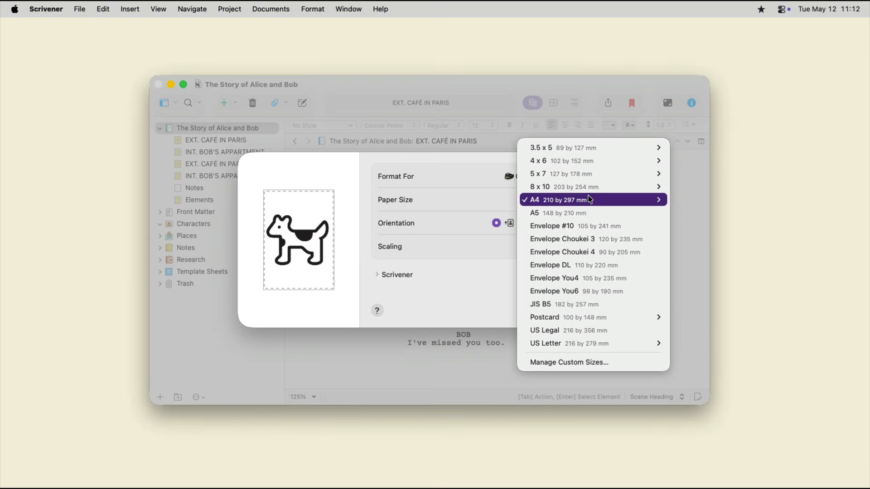
mouse_move(589, 199)
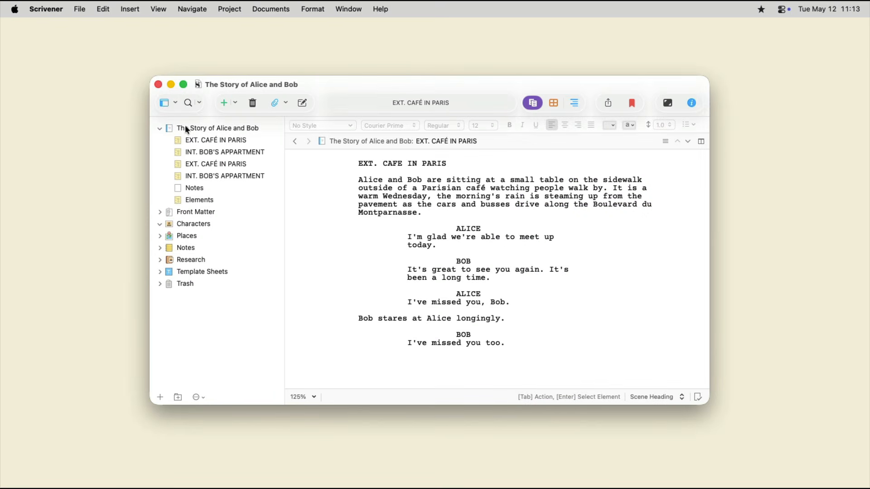
Step: Show the script in page view and look through the combined scenes of The Story of Alice and Bob
click(154, 9)
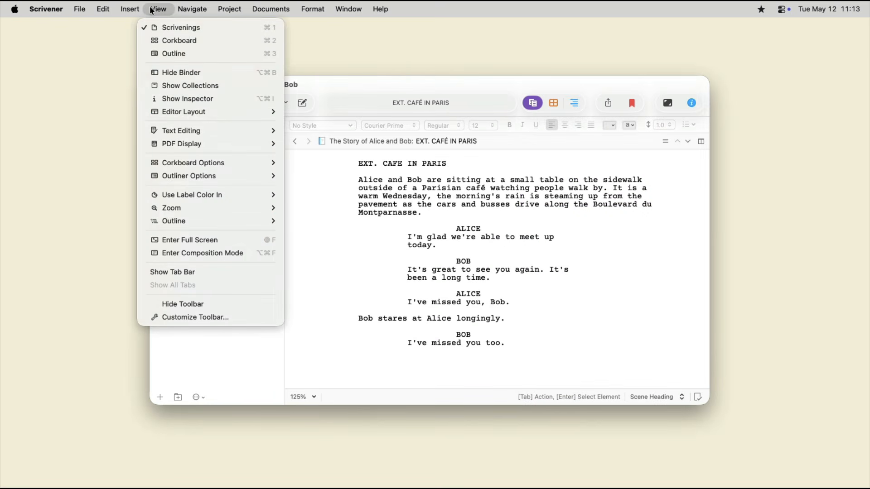
mouse_move(210, 129)
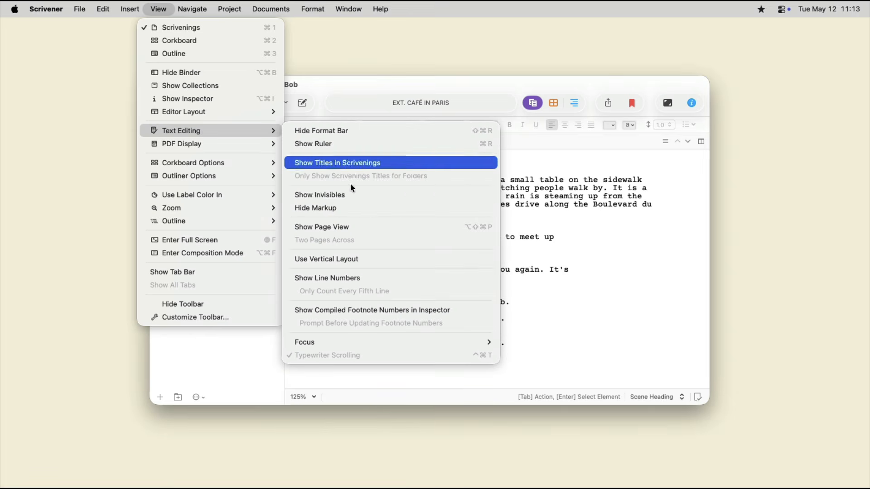
click(370, 228)
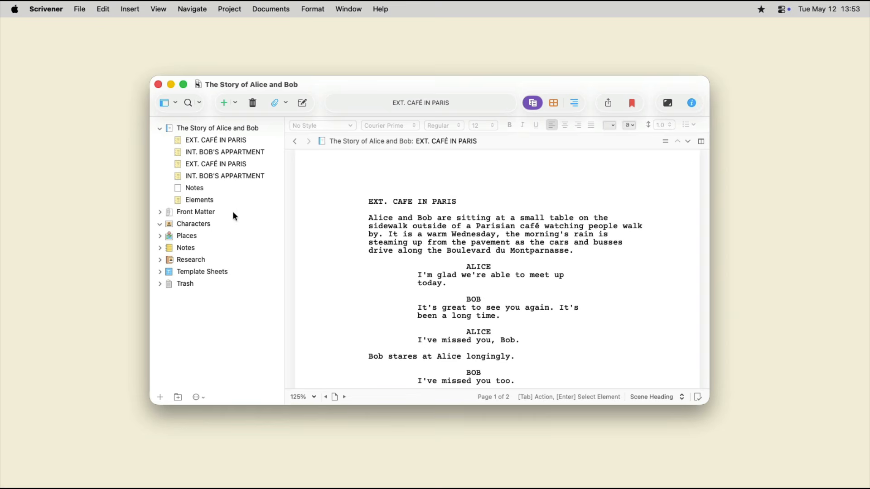
click(241, 132)
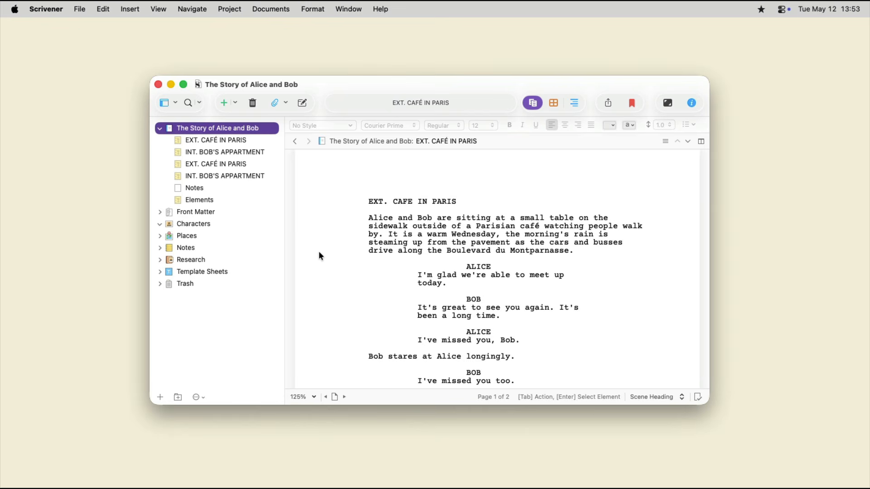
scroll(319, 253, down, 3)
scroll(318, 253, down, 5)
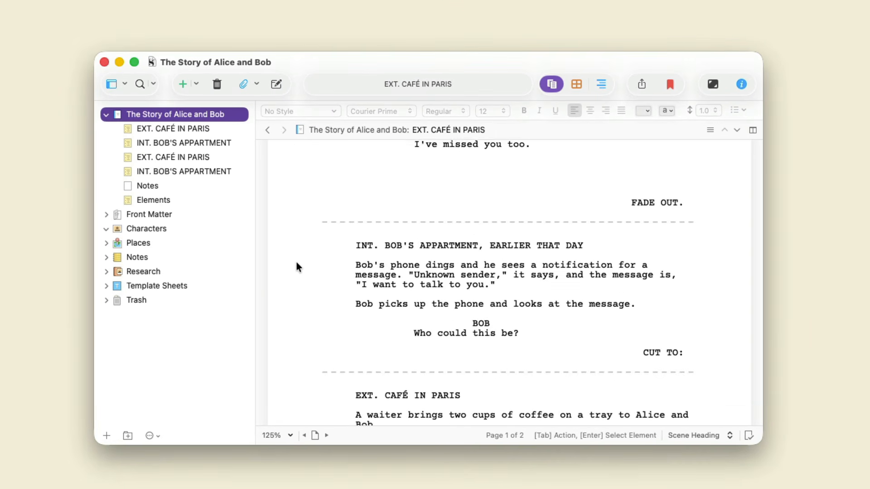
scroll(296, 268, down, 2)
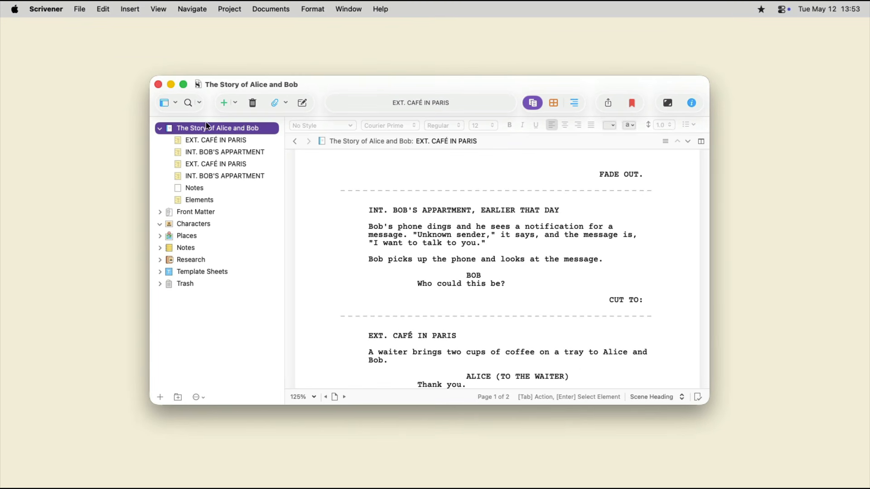
Step: Set the Scrivenings separator for scriptwriting to Corners in the appearance settings and review the scene breaks in the script
click(53, 5)
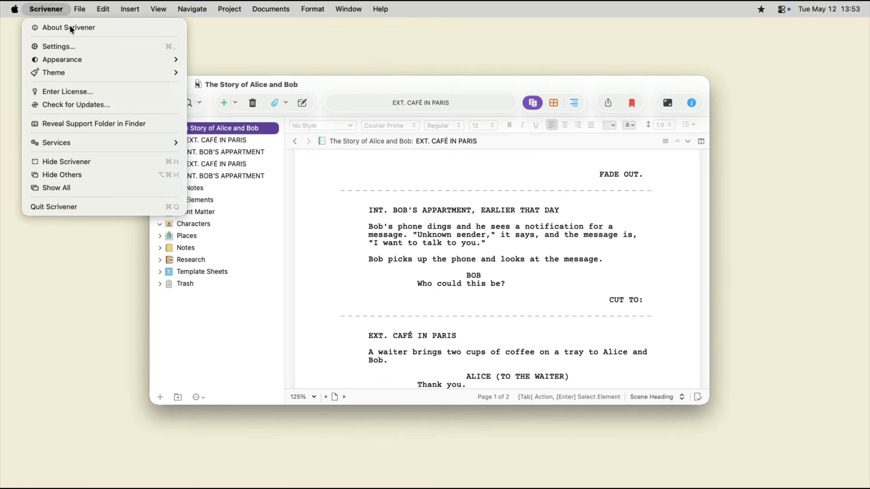
click(77, 47)
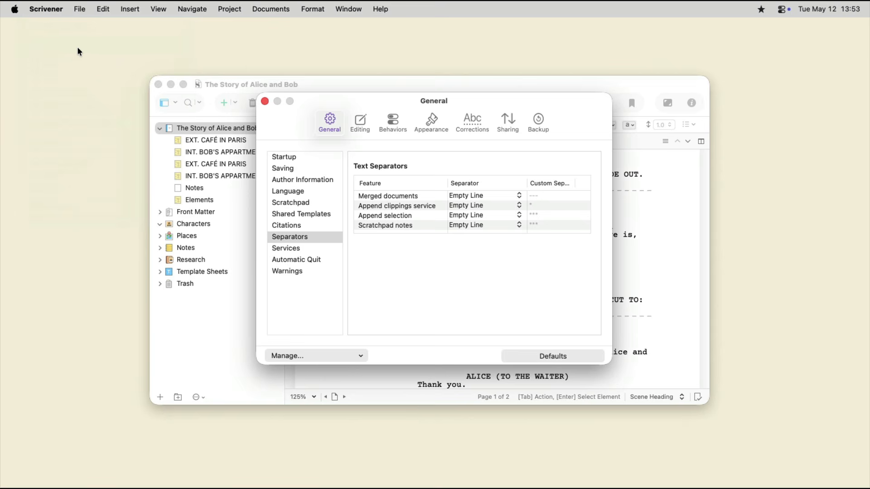
click(435, 119)
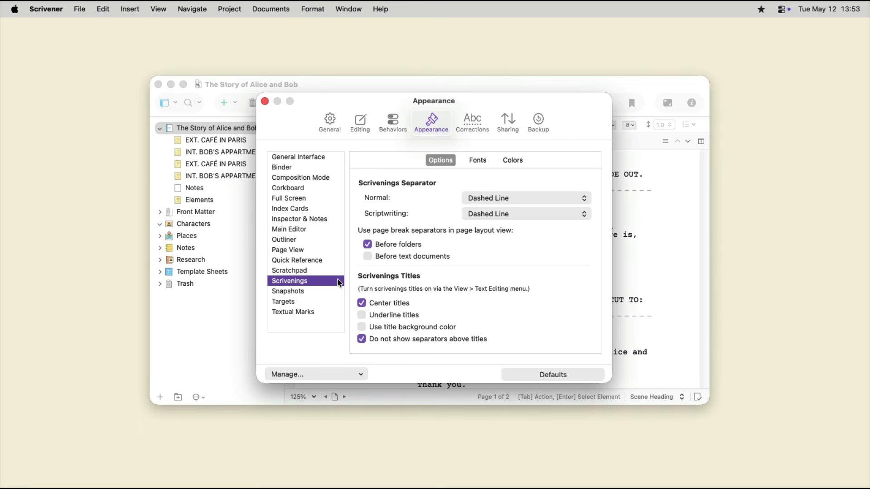
click(538, 214)
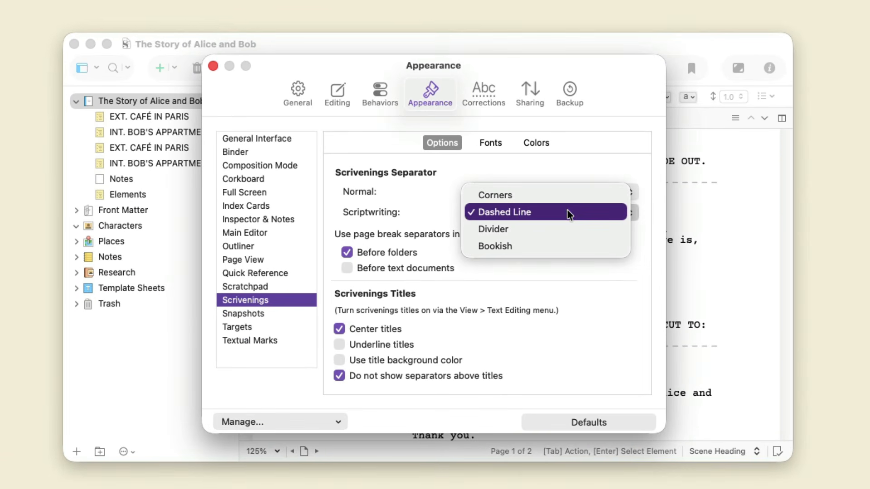
click(568, 196)
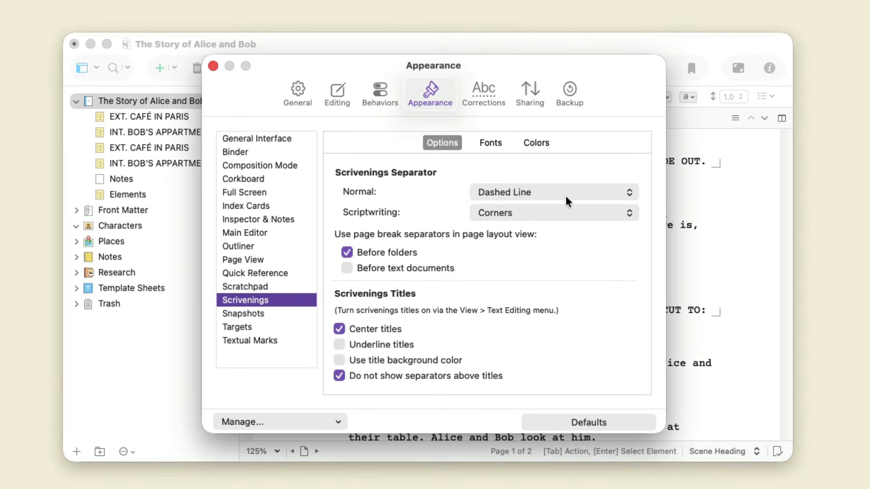
key(super+w)
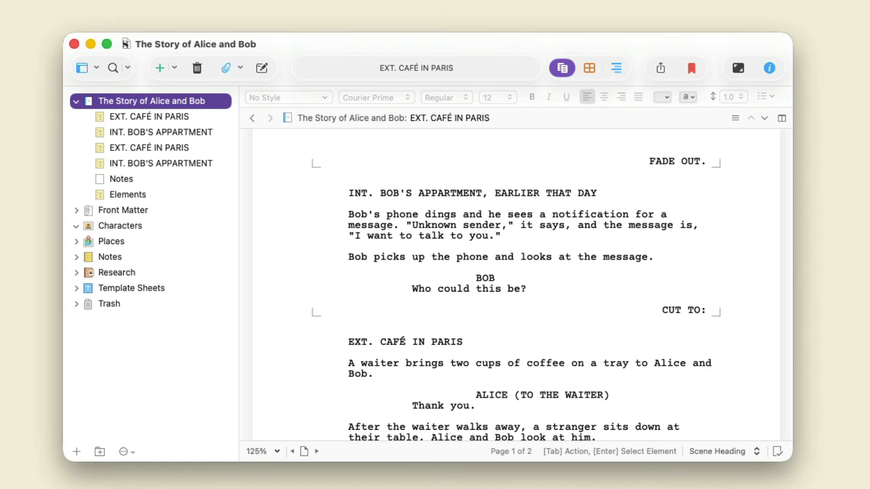
scroll(517, 285, up, 6)
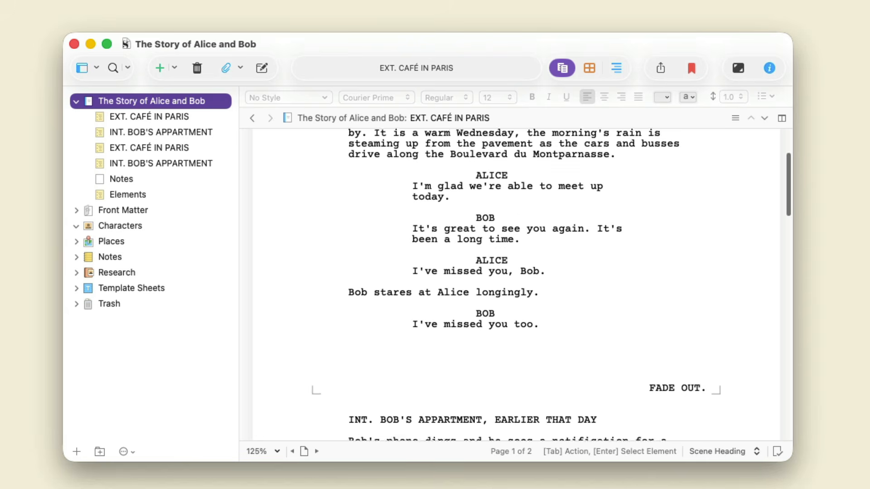
scroll(516, 286, up, 3)
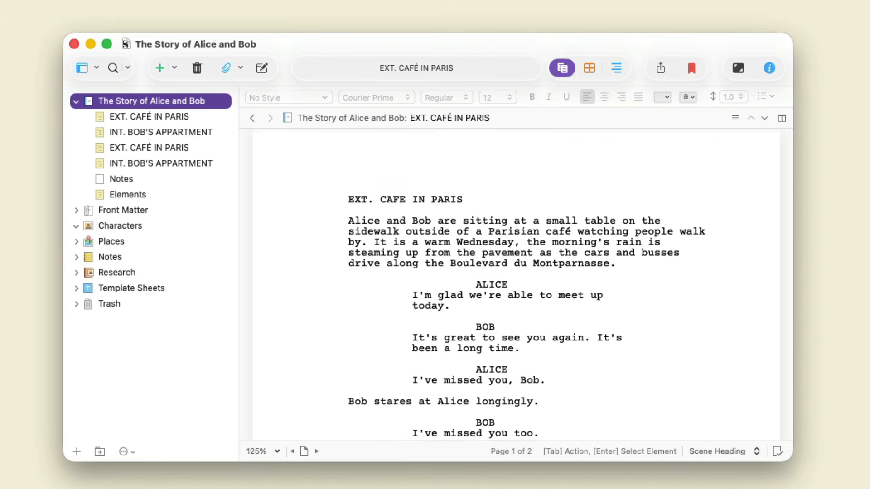
scroll(517, 285, down, 5)
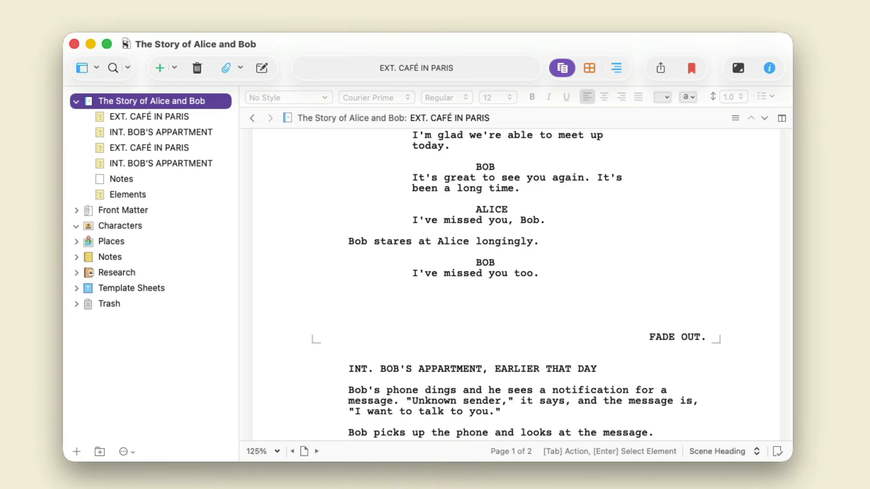
scroll(517, 286, down, 2)
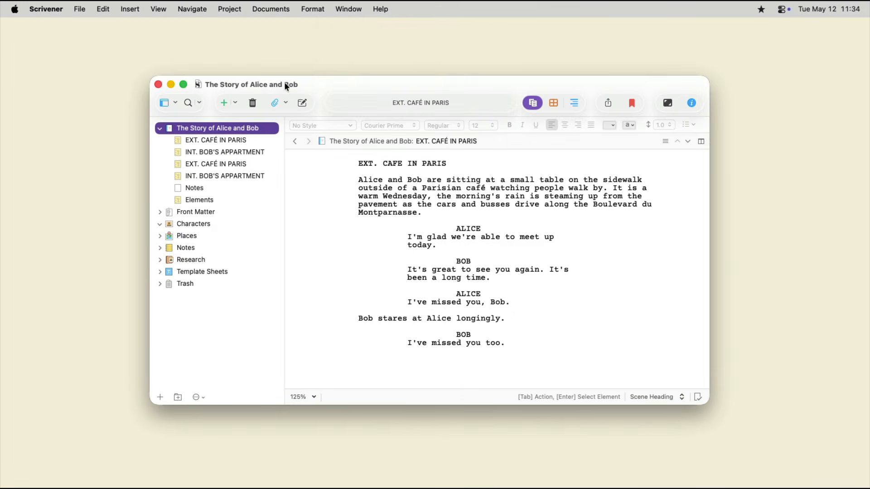
Step: Open the Screenplay script settings and examine the Scene Heading element's font, paragraph, tab/return and auto-complete options
click(306, 15)
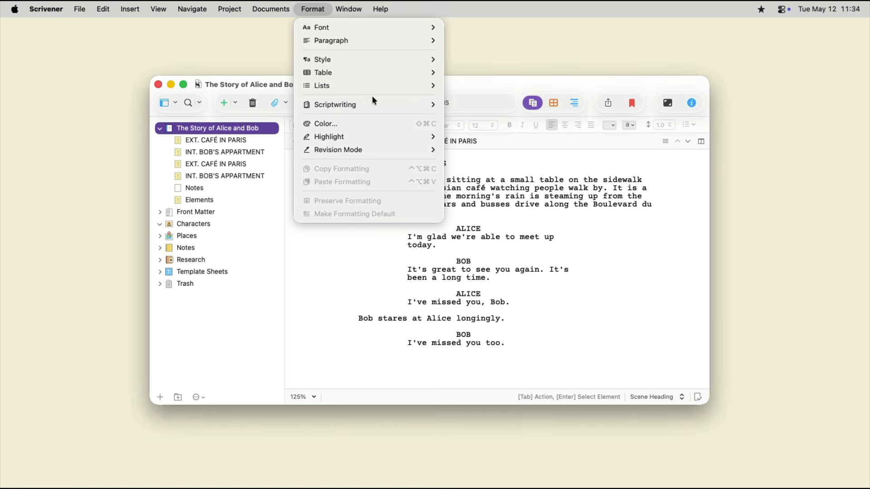
mouse_move(410, 106)
click(478, 123)
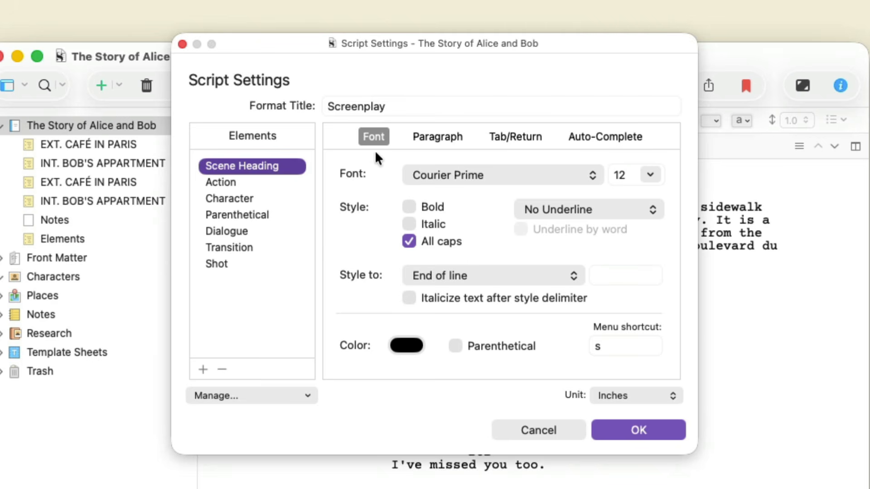
click(421, 138)
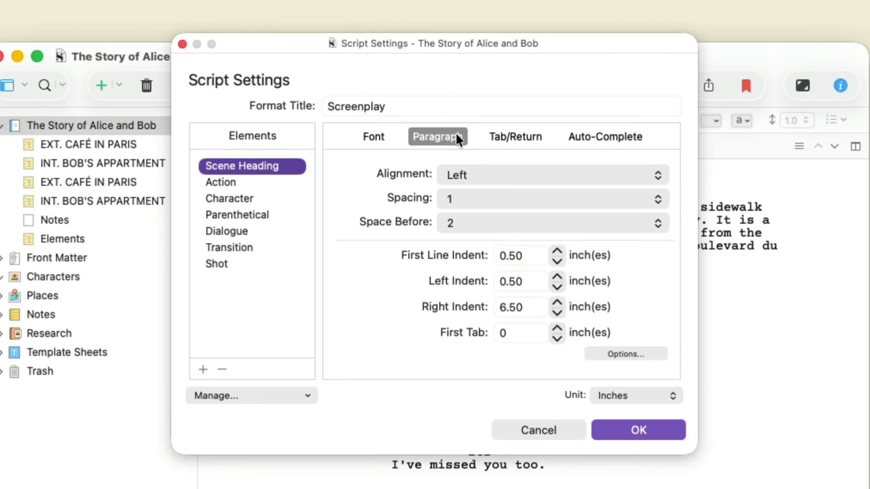
click(499, 134)
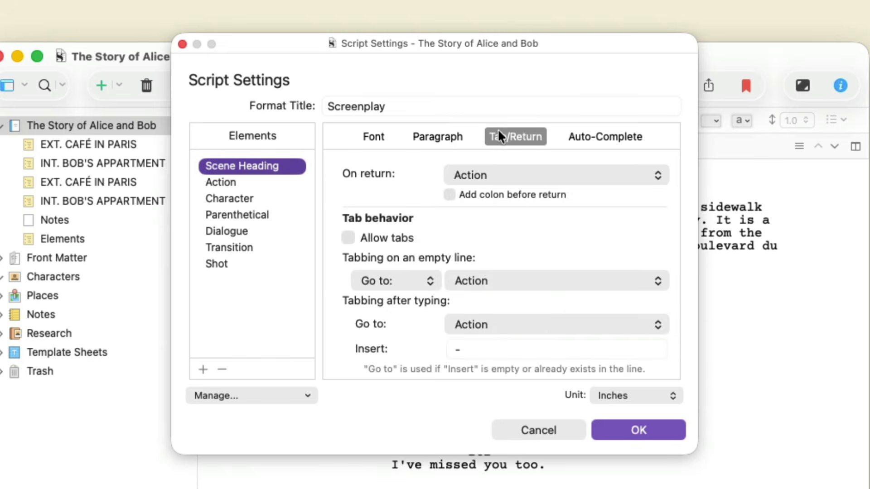
click(585, 131)
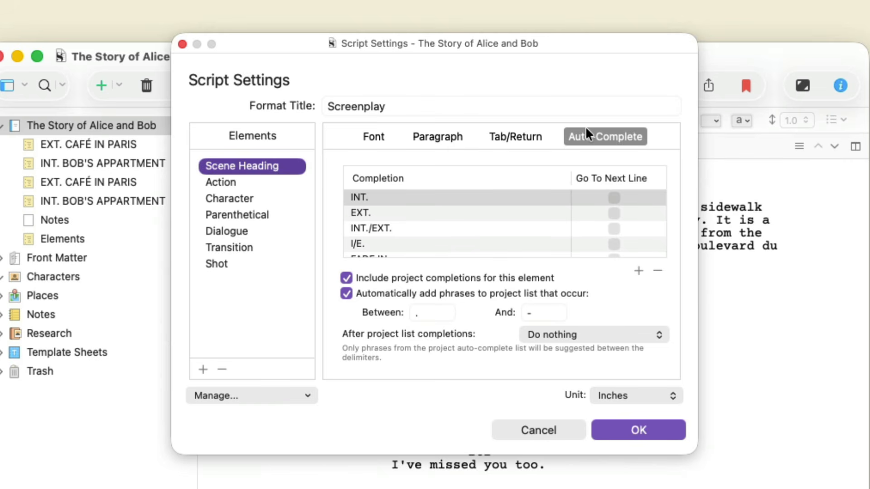
scroll(578, 216, down, 10)
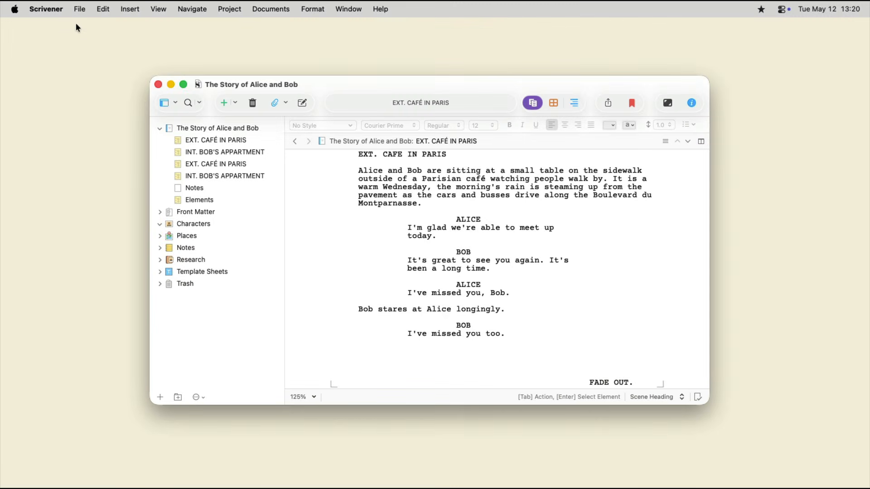
Step: Start compiling the screenplay project and choose PDF as the output format
click(79, 9)
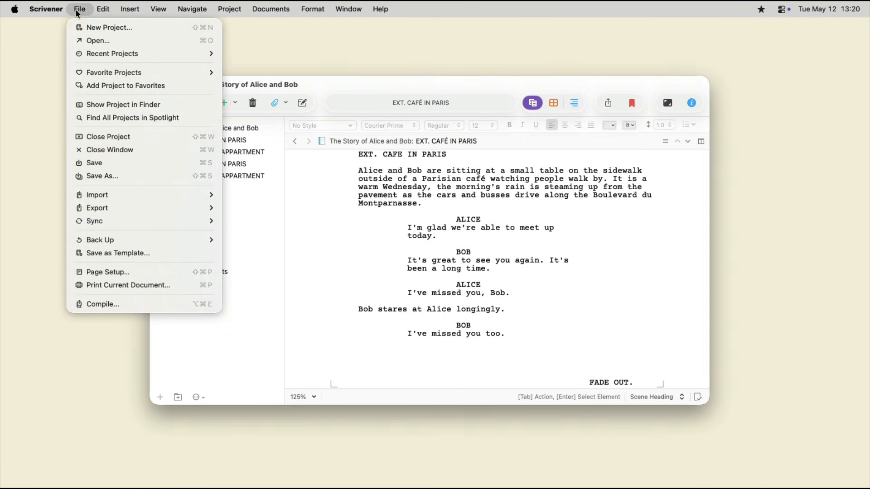
click(135, 302)
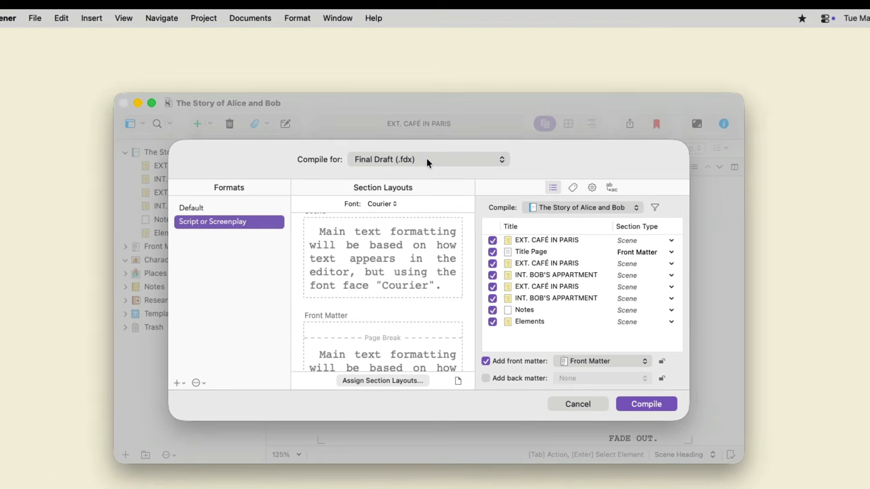
click(425, 112)
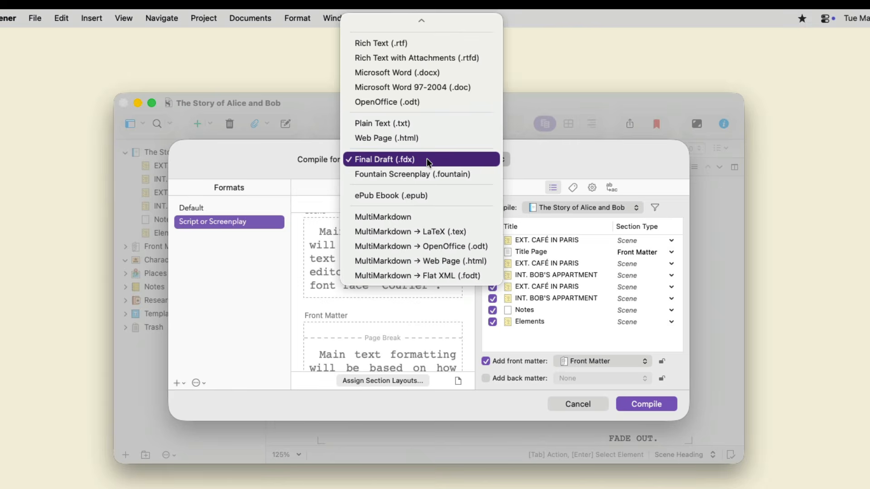
mouse_move(417, 21)
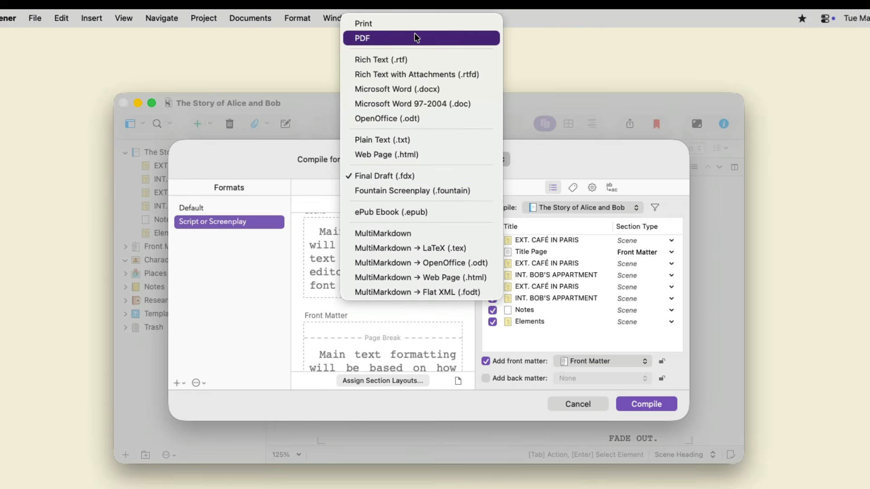
click(417, 38)
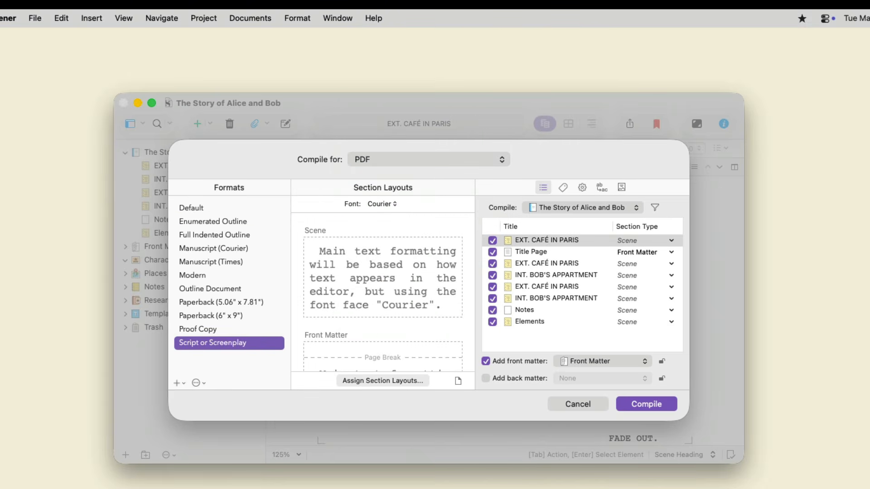